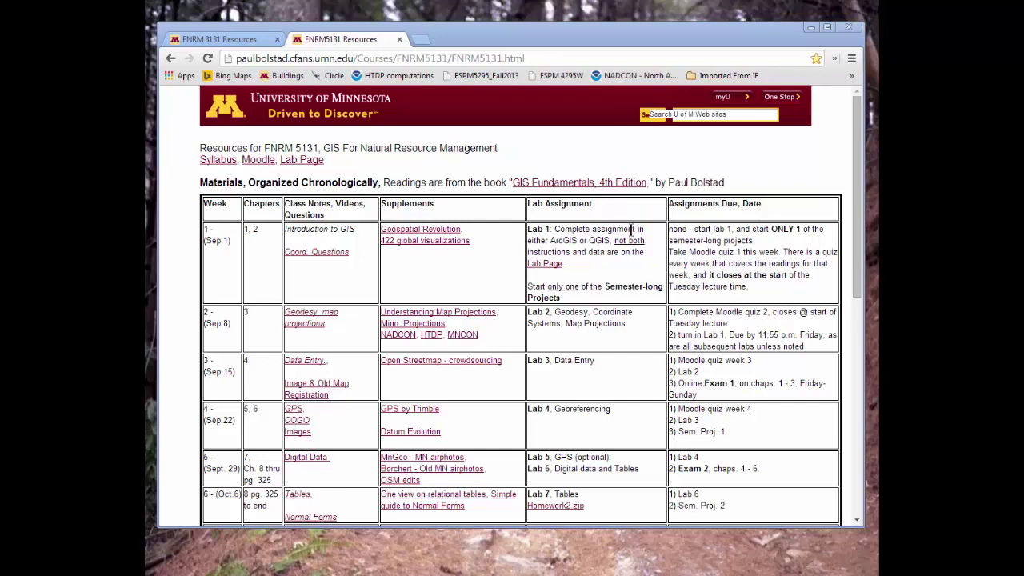
Step: Compare the FNRM 3131 and FNRM 5131 resource pages and open the lab page for FNRM 5131
click(255, 42)
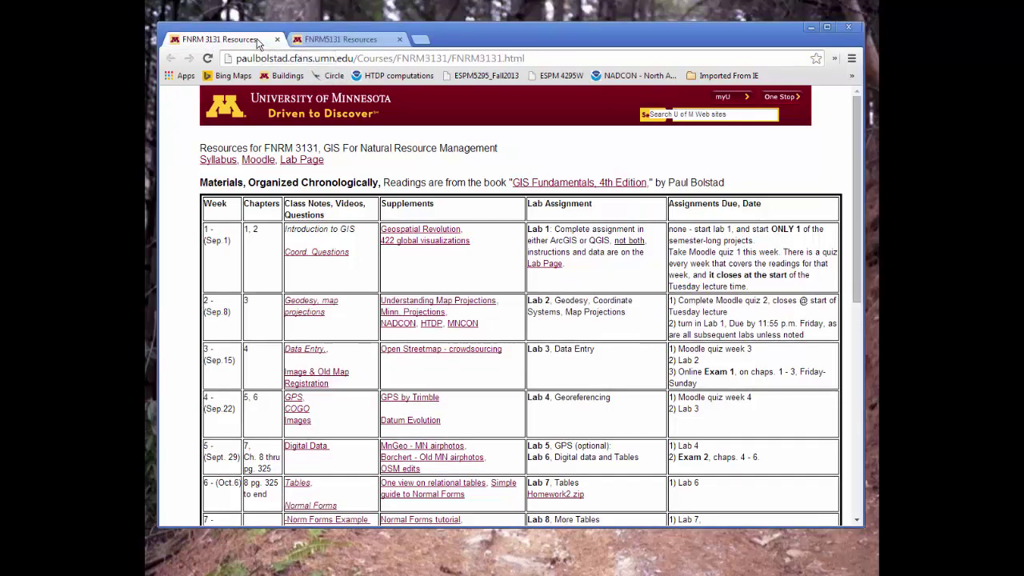
click(314, 44)
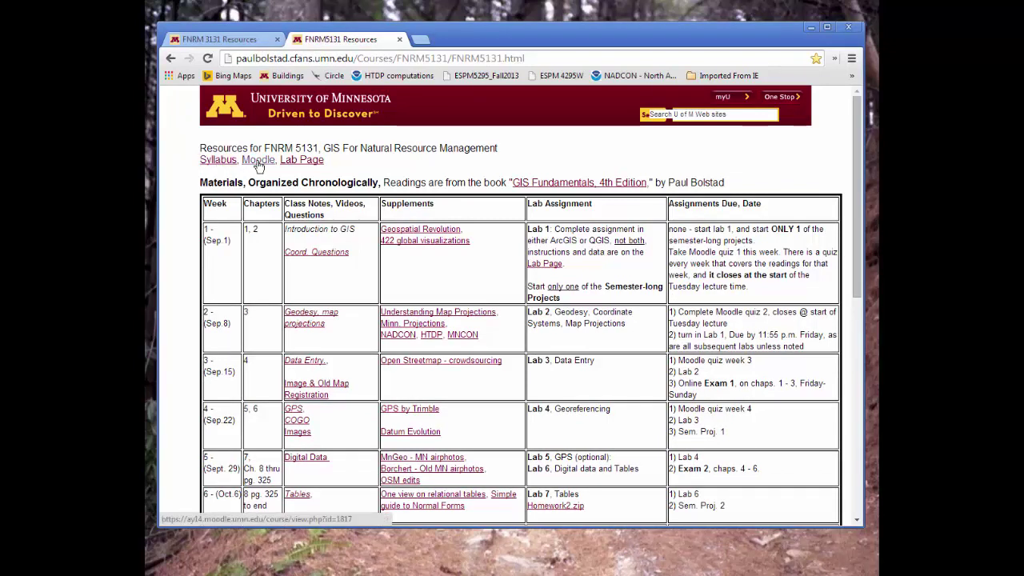
click(303, 161)
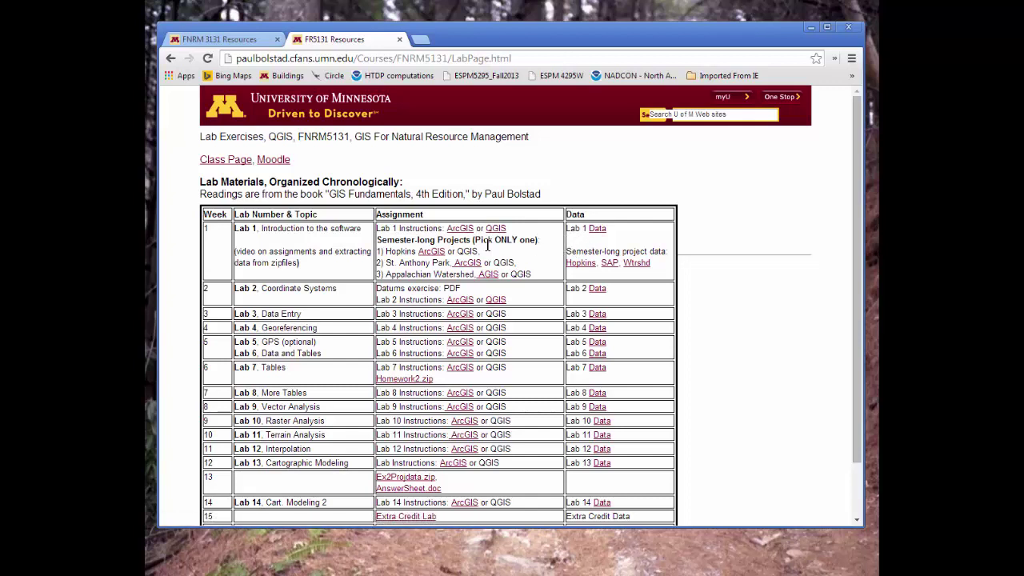
Step: View the Lab 1 instructions for ArcGIS and for QGIS, returning to the lab page after each
click(461, 229)
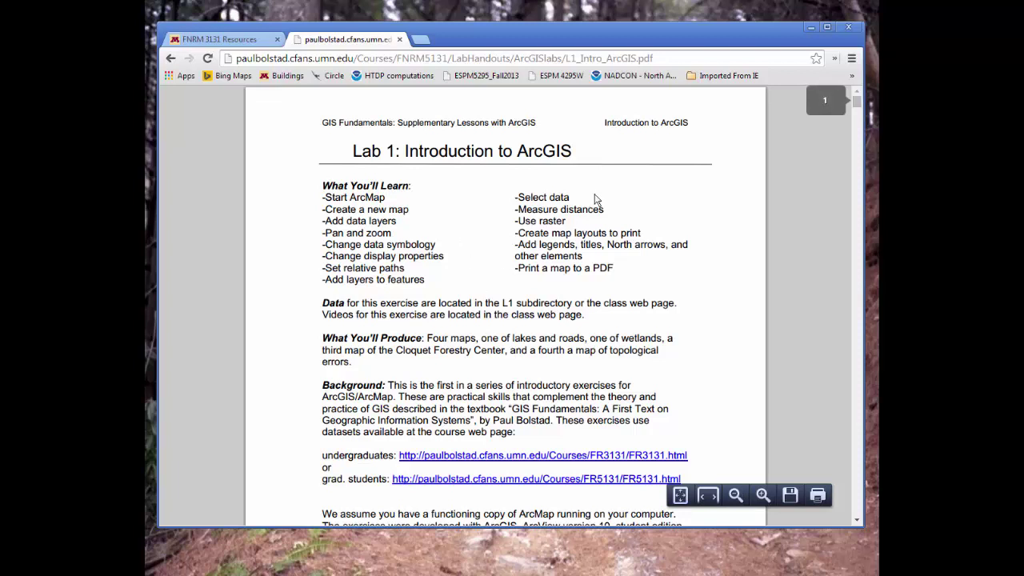
click(170, 57)
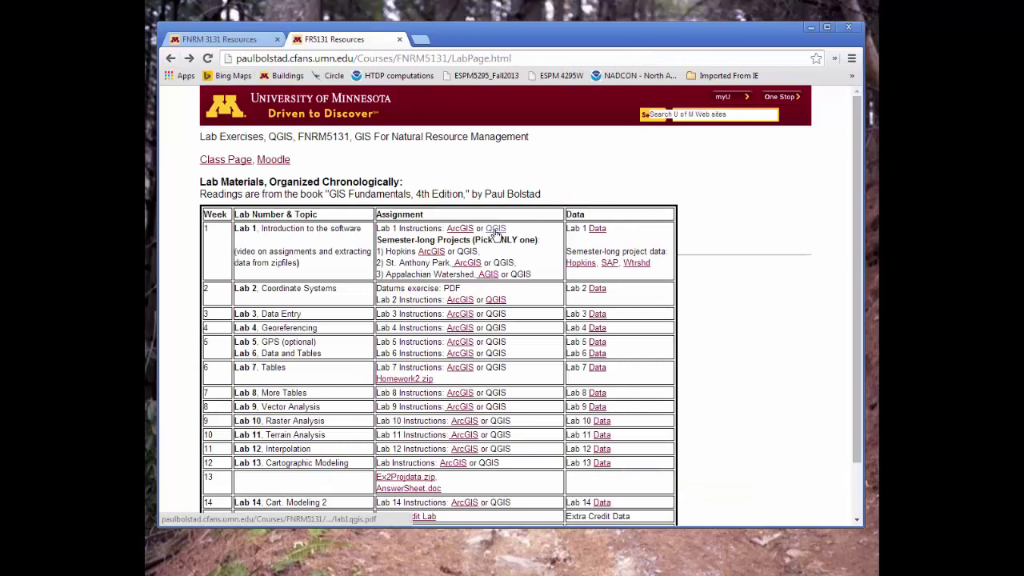
click(495, 230)
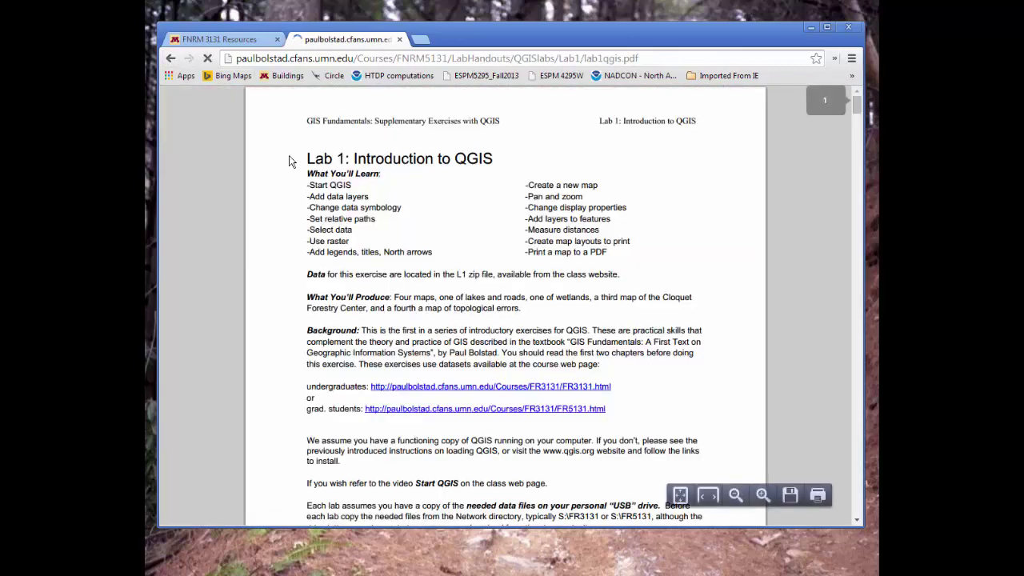
click(170, 59)
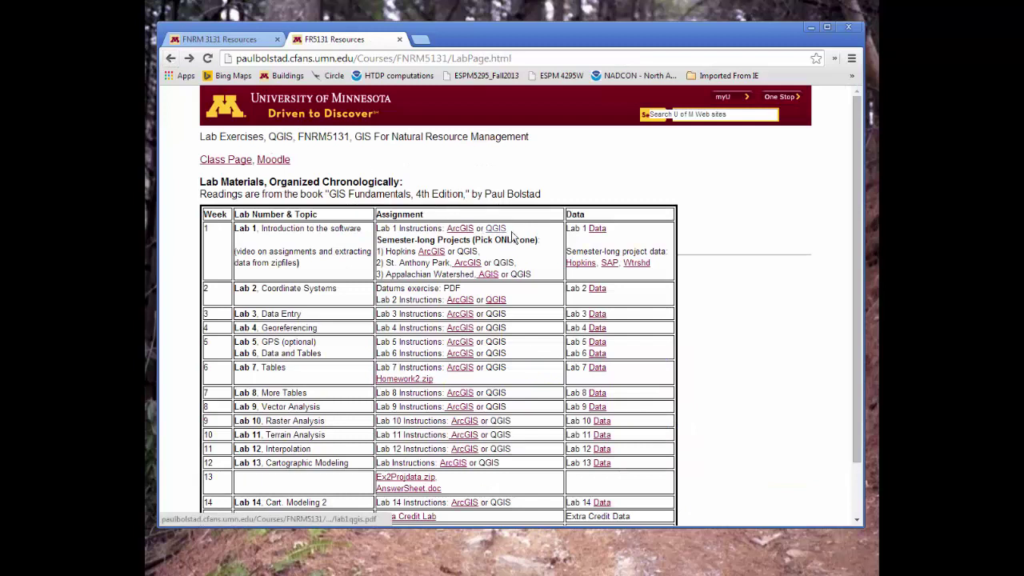
Step: Download the Lab 1 data zip file and show the downloaded file in its folder
click(596, 229)
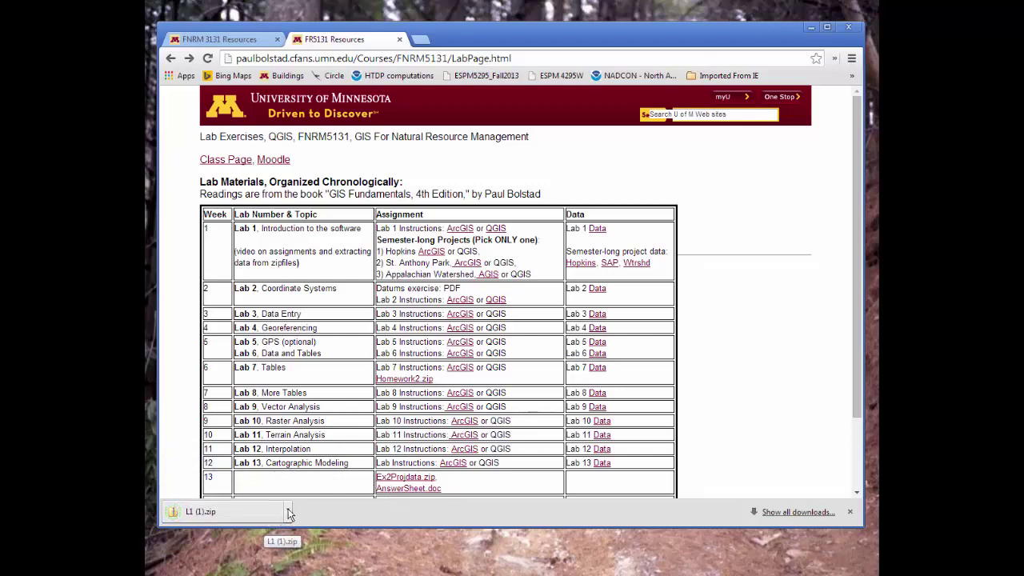
click(289, 512)
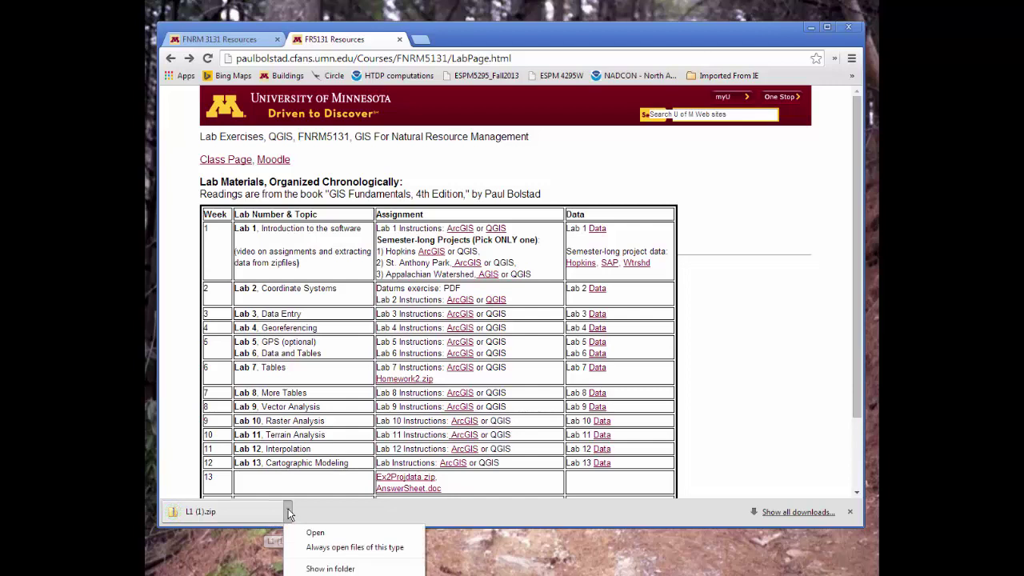
click(311, 569)
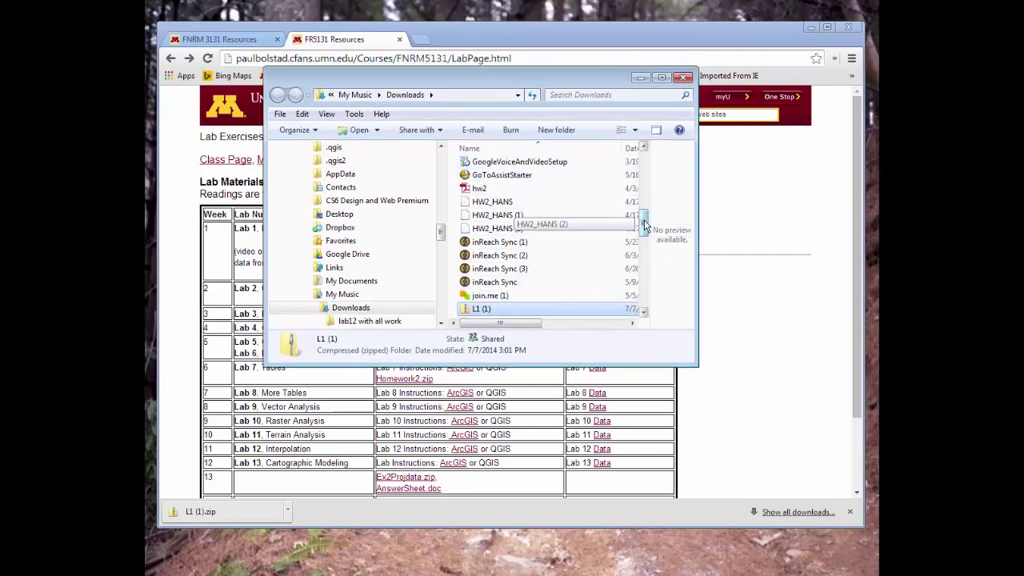
Step: Review the Extract All destination options for the downloaded L1 (1) archive, cancel without extracting and close the Downloads folder
drag(644, 221, 548, 293)
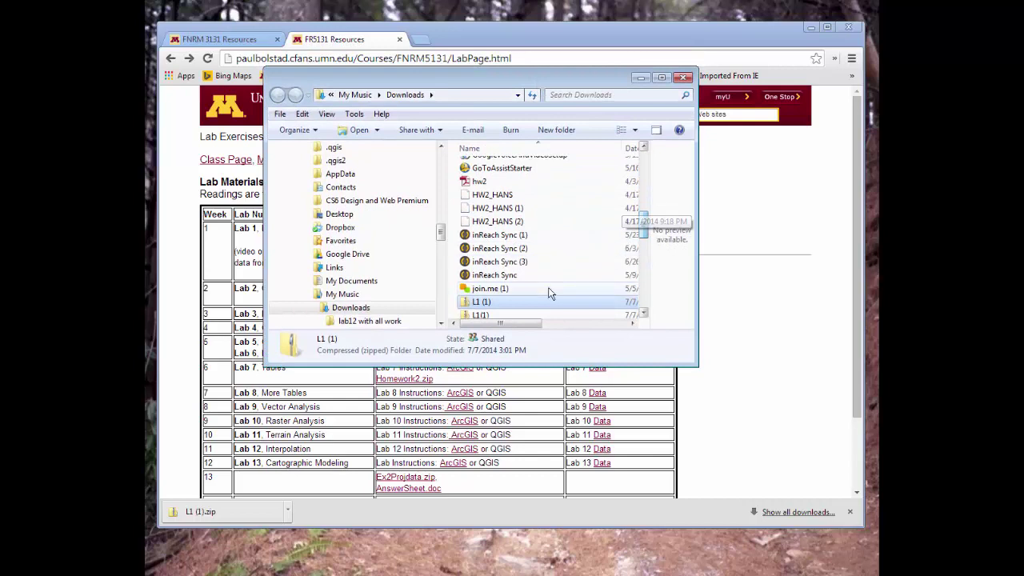
right_click(499, 301)
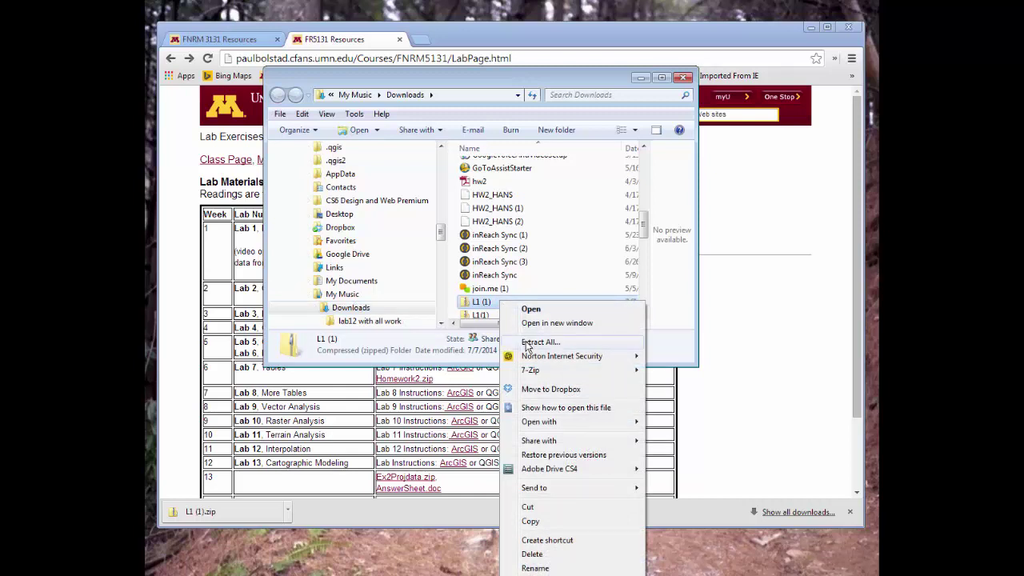
mouse_move(527, 372)
click(530, 342)
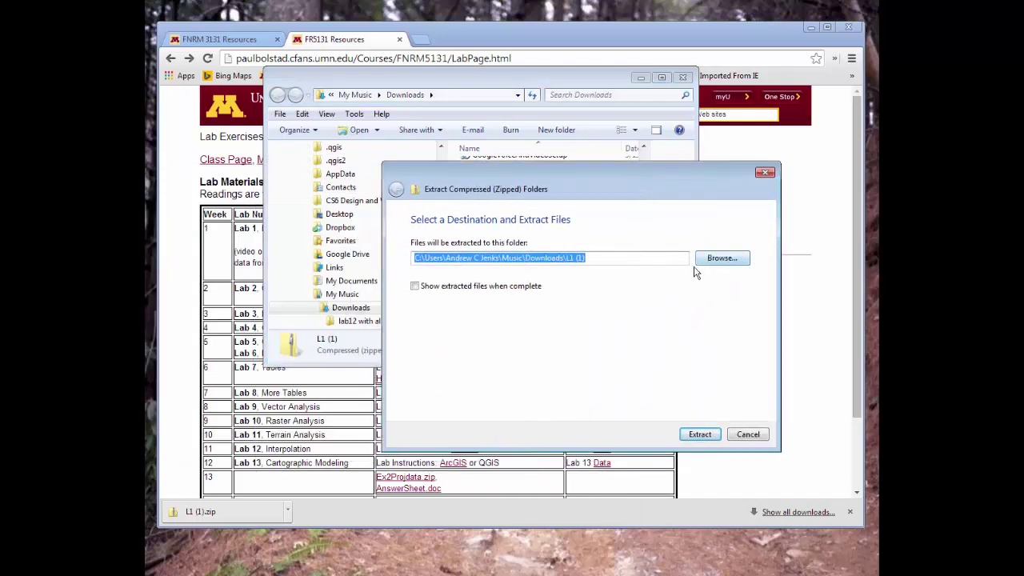
click(746, 437)
click(683, 79)
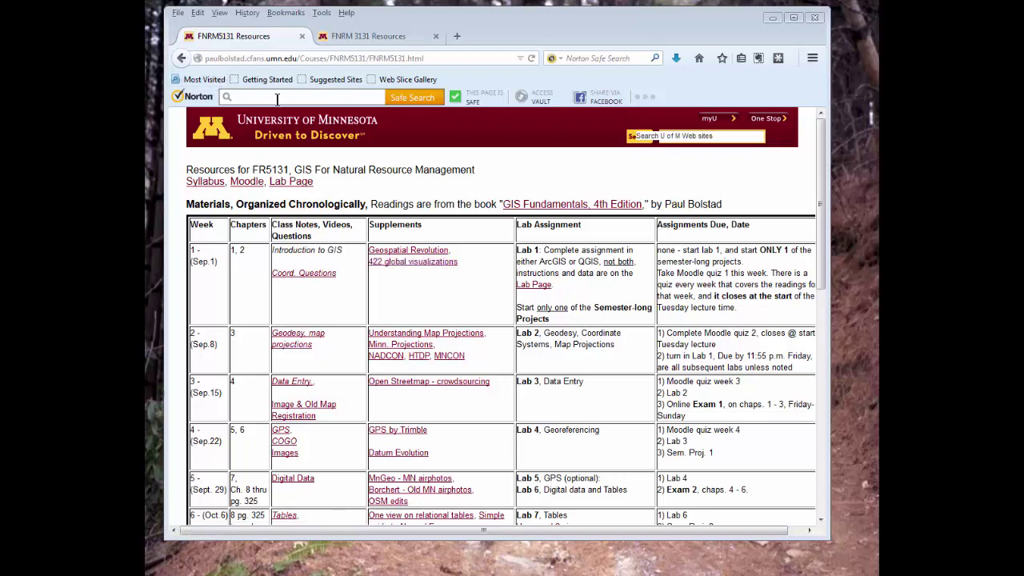
Step: In Firefox, open the FNRM 5131 lab page and view the Lab 1 QGIS instructions PDF, closing it when done
click(350, 40)
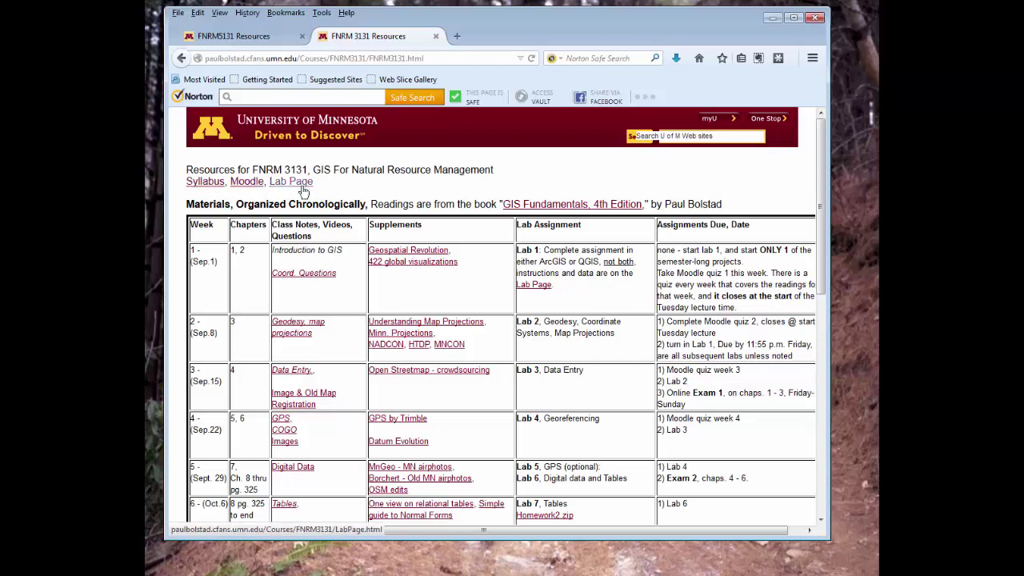
click(216, 36)
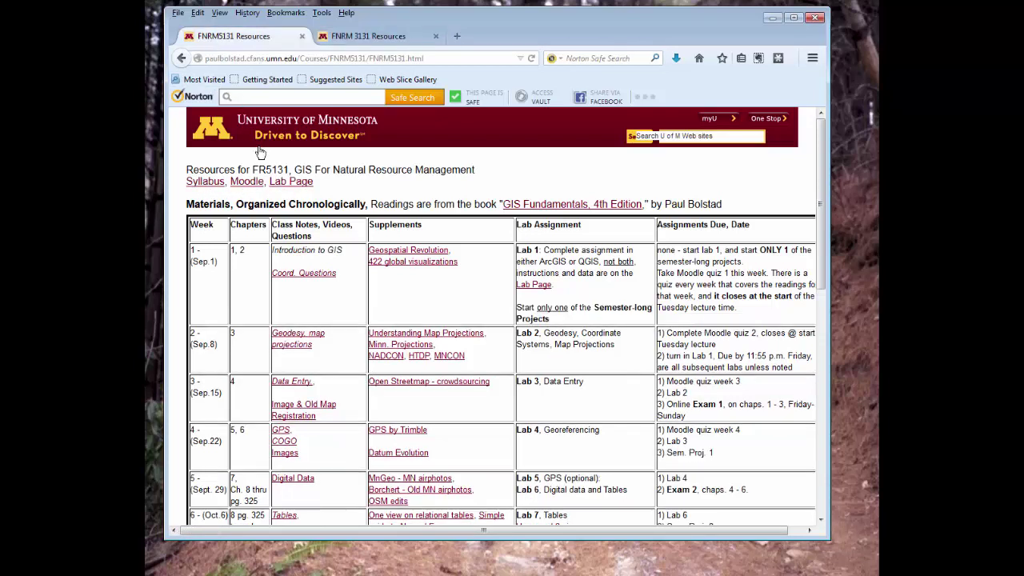
click(284, 183)
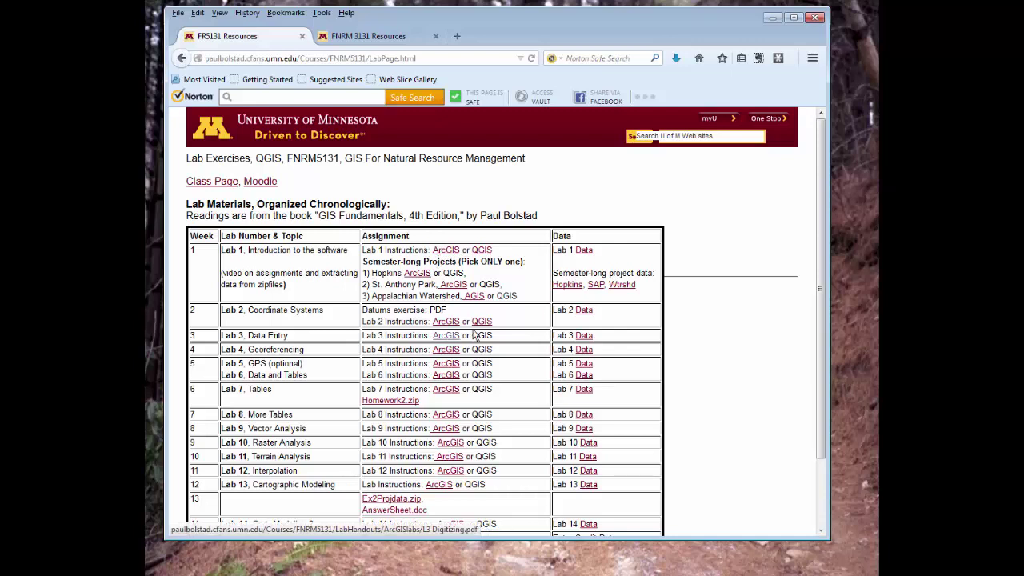
click(482, 252)
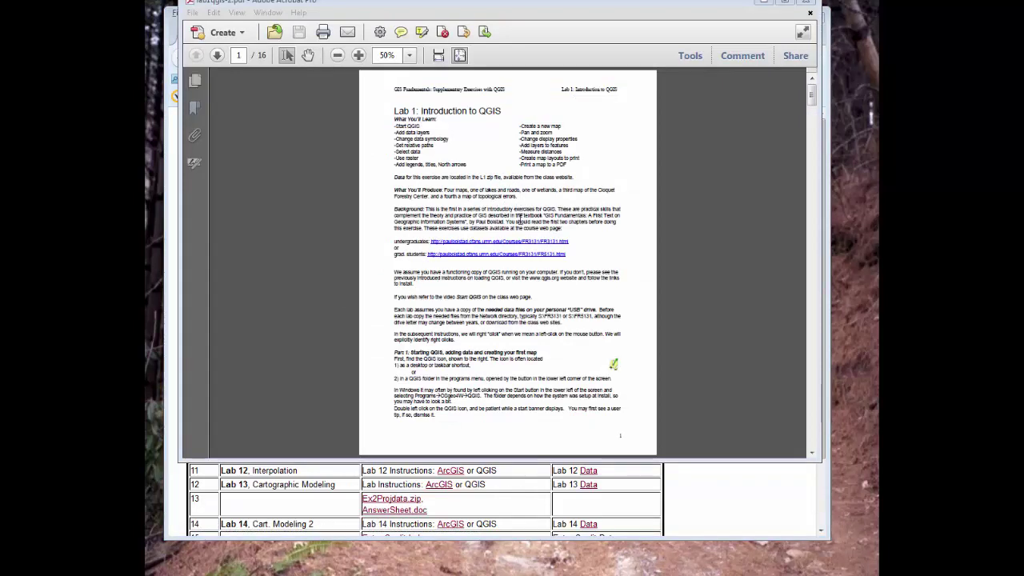
click(807, 3)
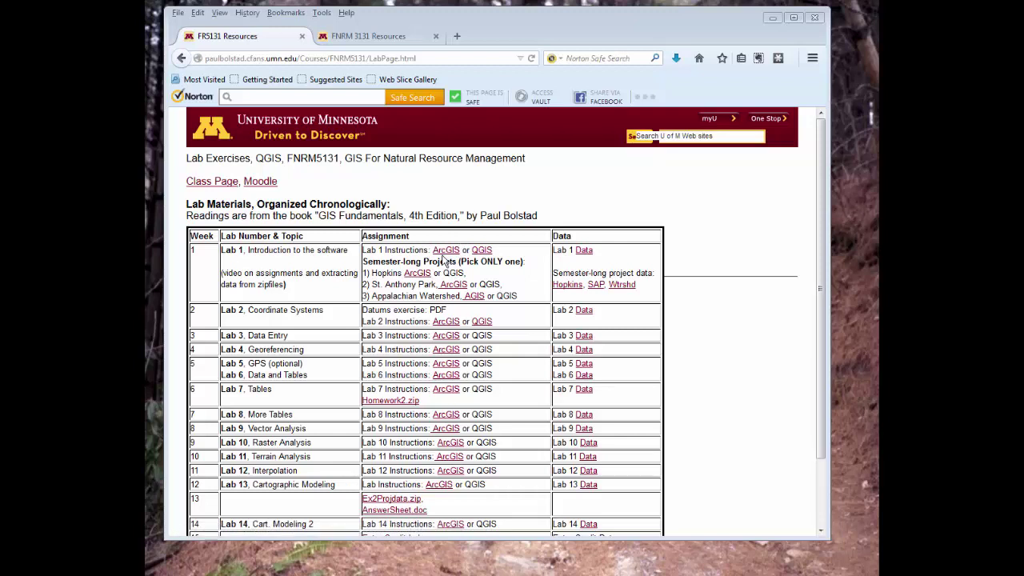
Step: Download the Lab 1 data and open L1.zip with Windows Explorer
click(584, 251)
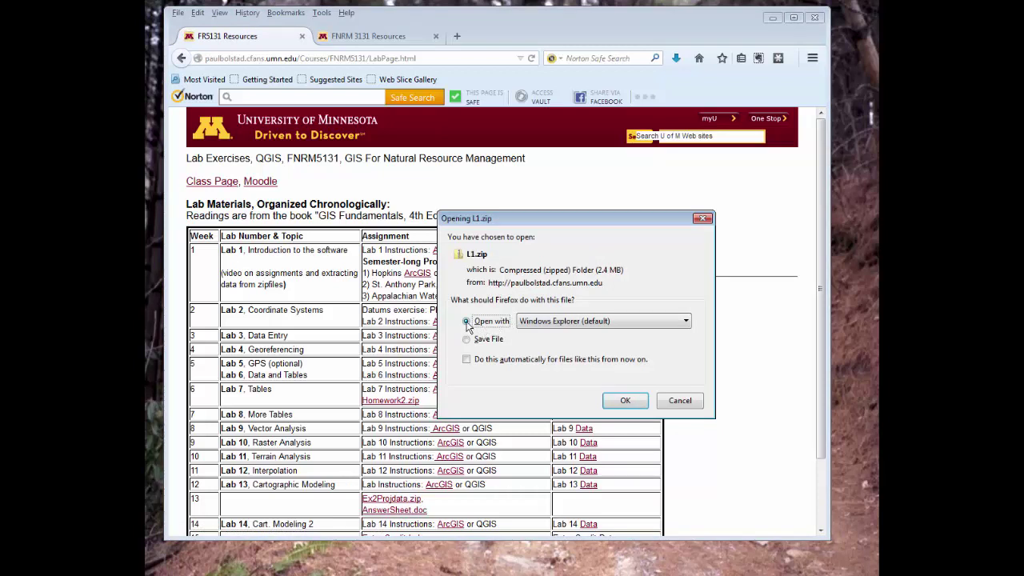
click(624, 402)
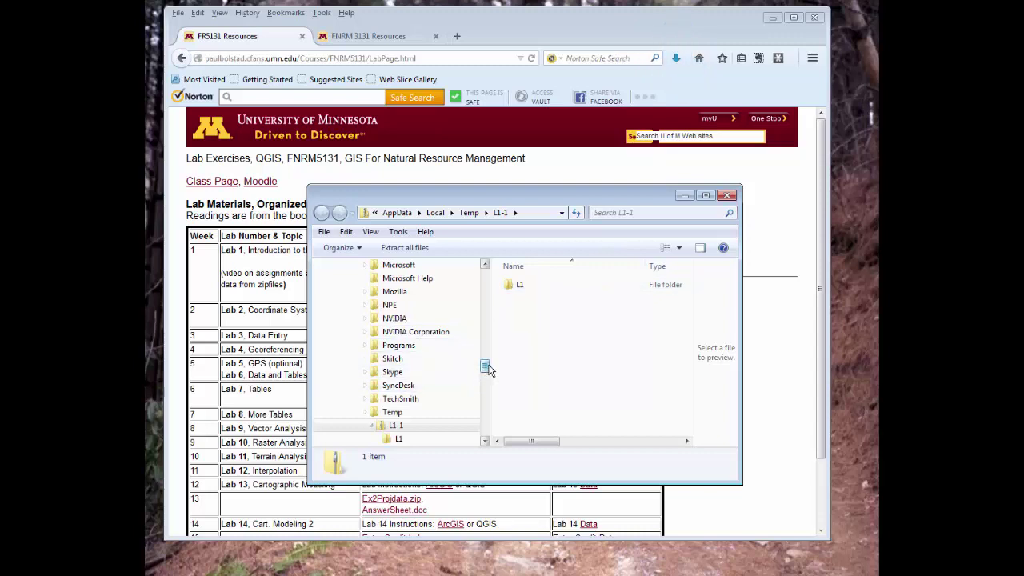
Step: Review the Extract All destination options for the L1-1 archive in the Temp folder, dismiss them and close the folder window
scroll(488, 369, down, 2)
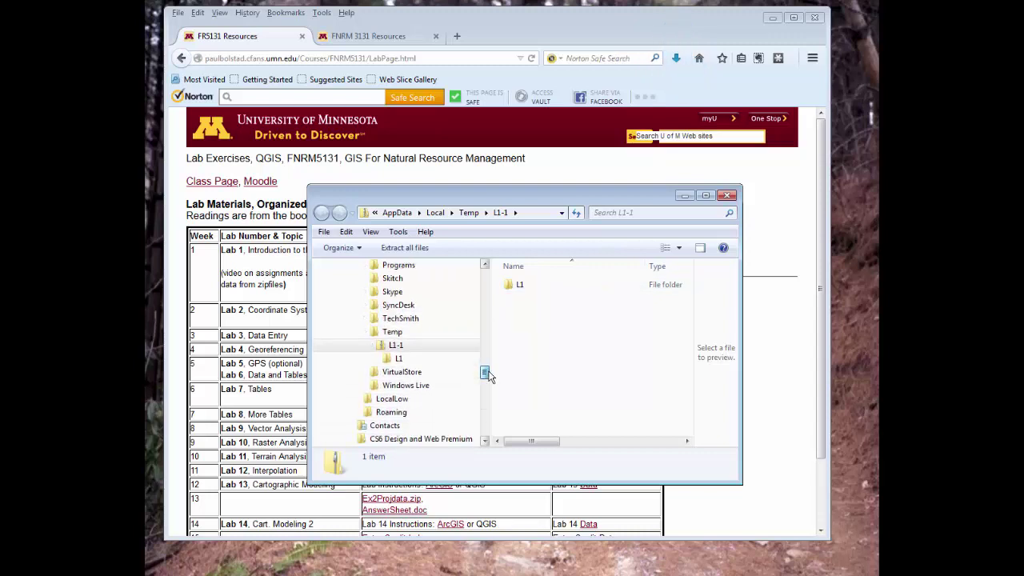
right_click(397, 352)
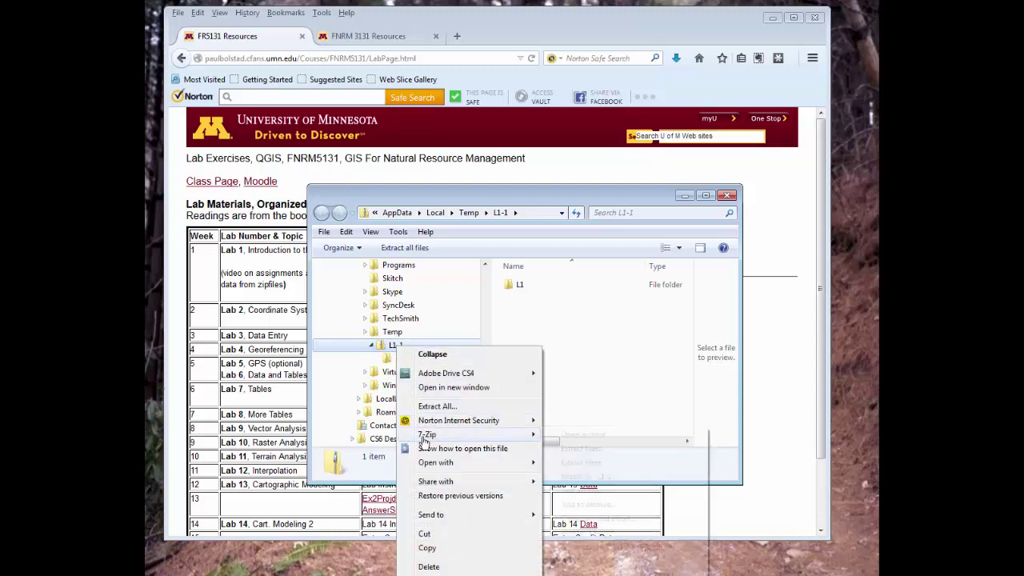
mouse_move(424, 439)
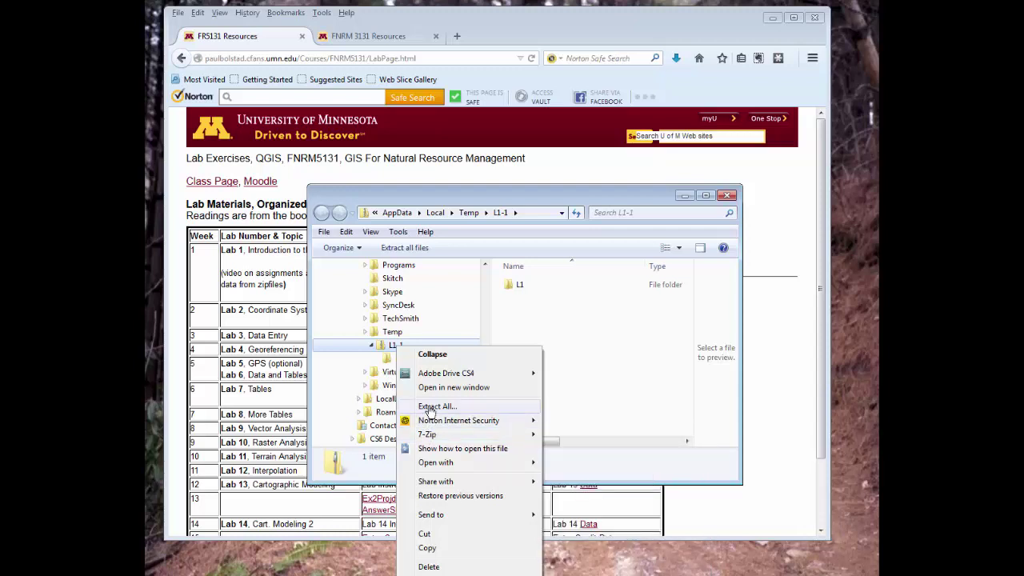
click(431, 406)
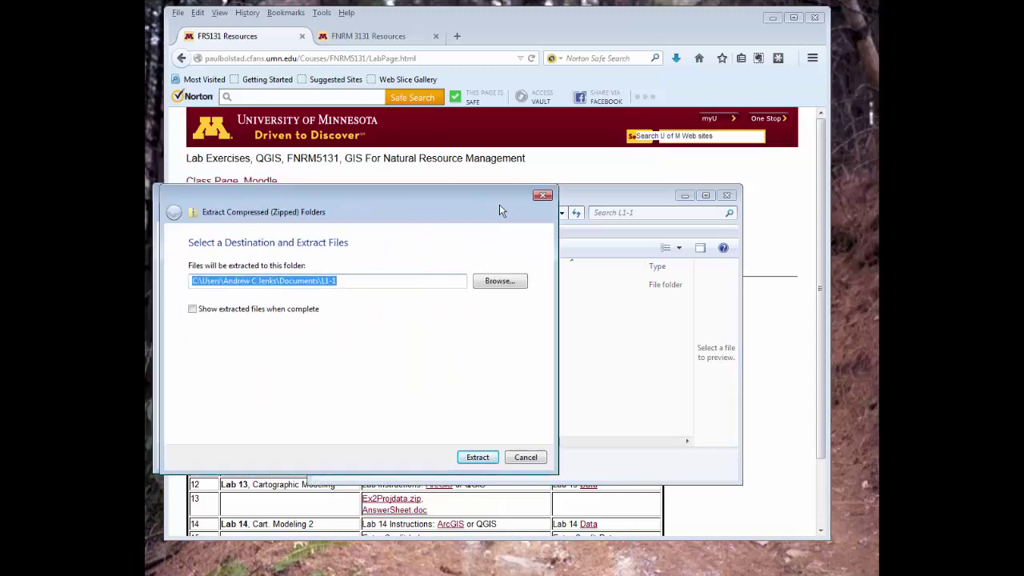
drag(499, 204, 596, 207)
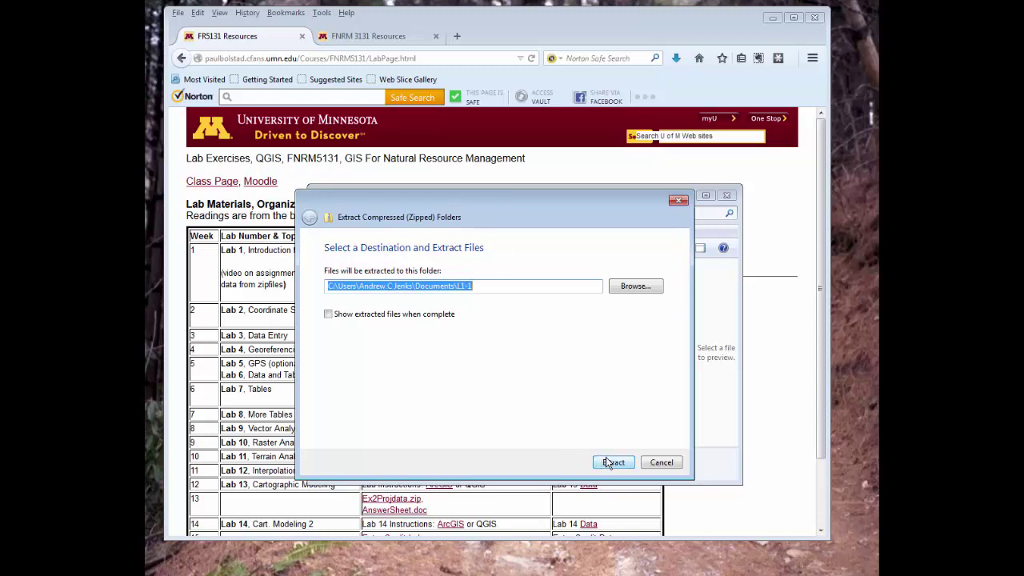
click(678, 202)
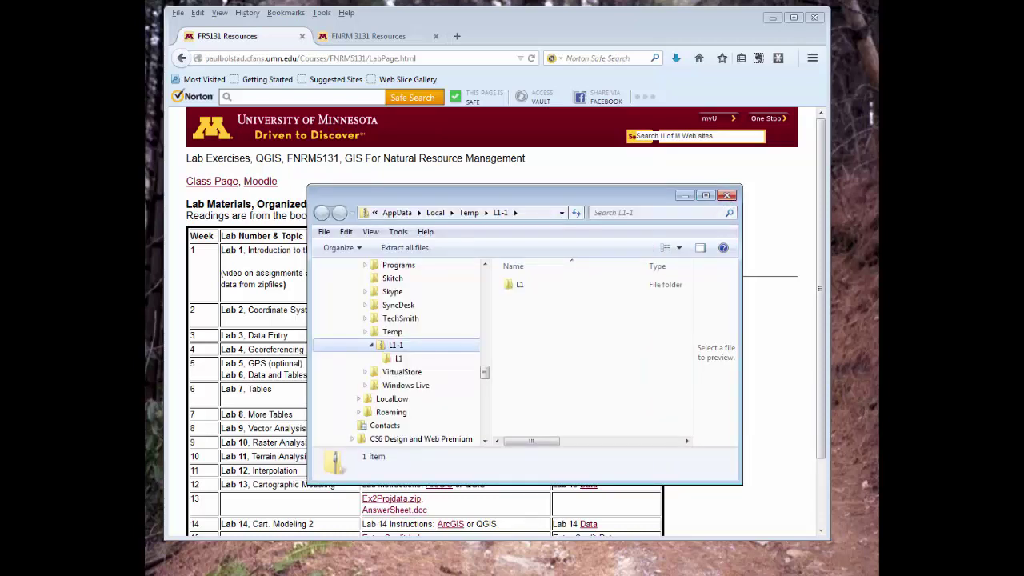
click(727, 196)
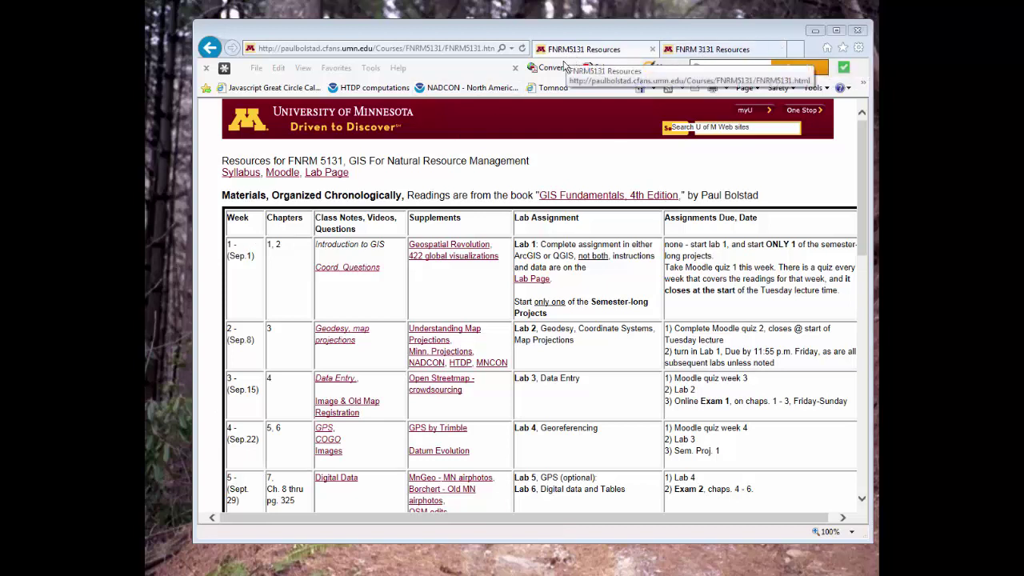
Step: In Internet Explorer, check the FNRM 3131 and FNRM 5131 resource pages and open the FNRM 5131 lab page
click(694, 50)
click(635, 55)
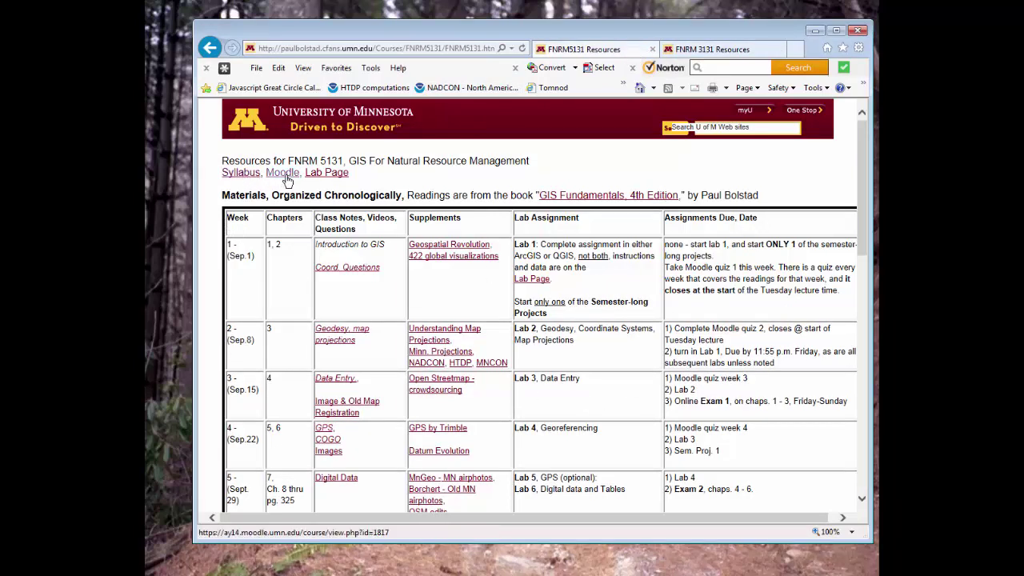
click(330, 173)
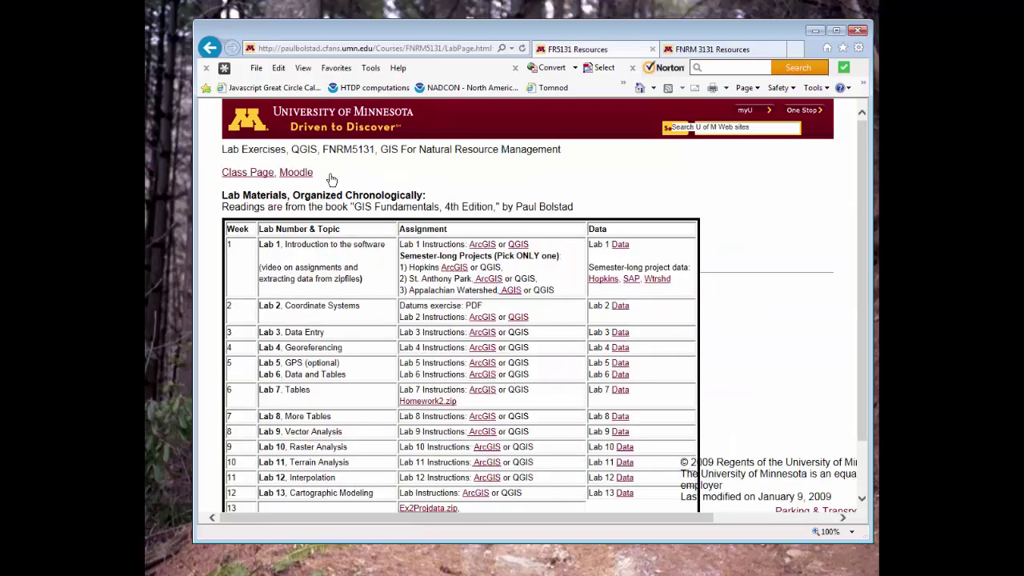
Step: View the Lab 1 ArcGIS and QGIS instruction PDFs in Internet Explorer and return to the lab page
click(483, 245)
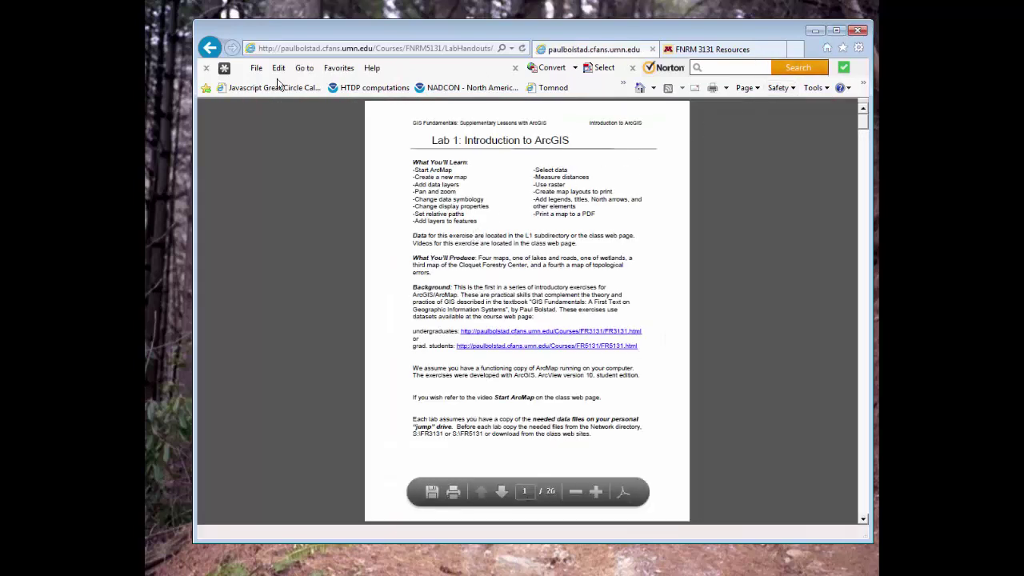
click(210, 48)
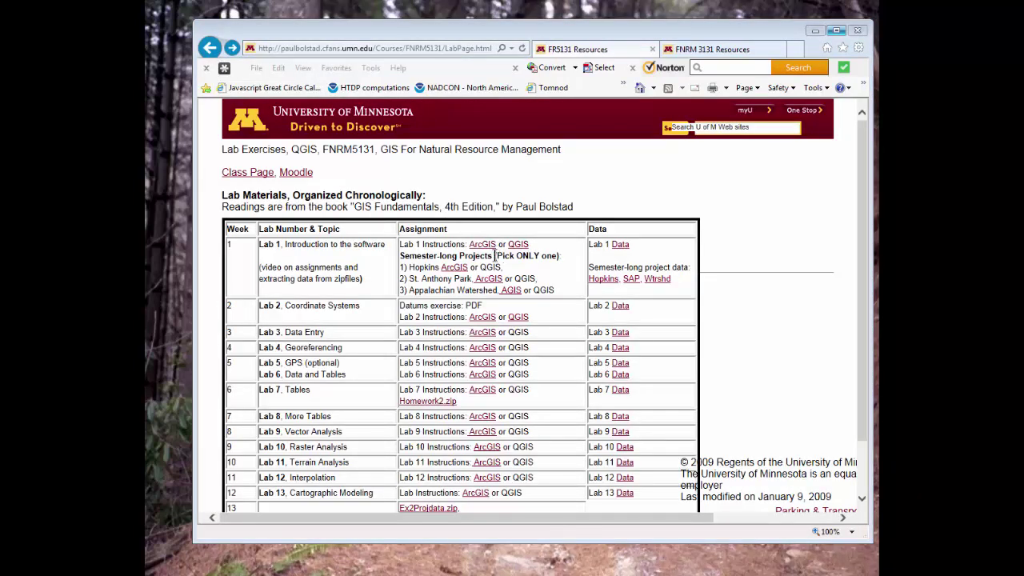
click(518, 244)
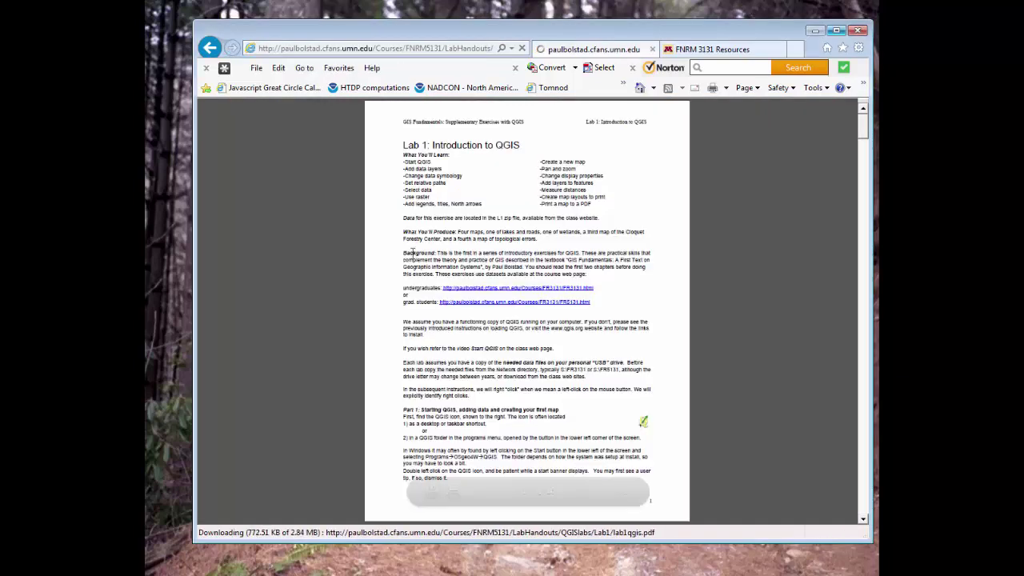
click(211, 51)
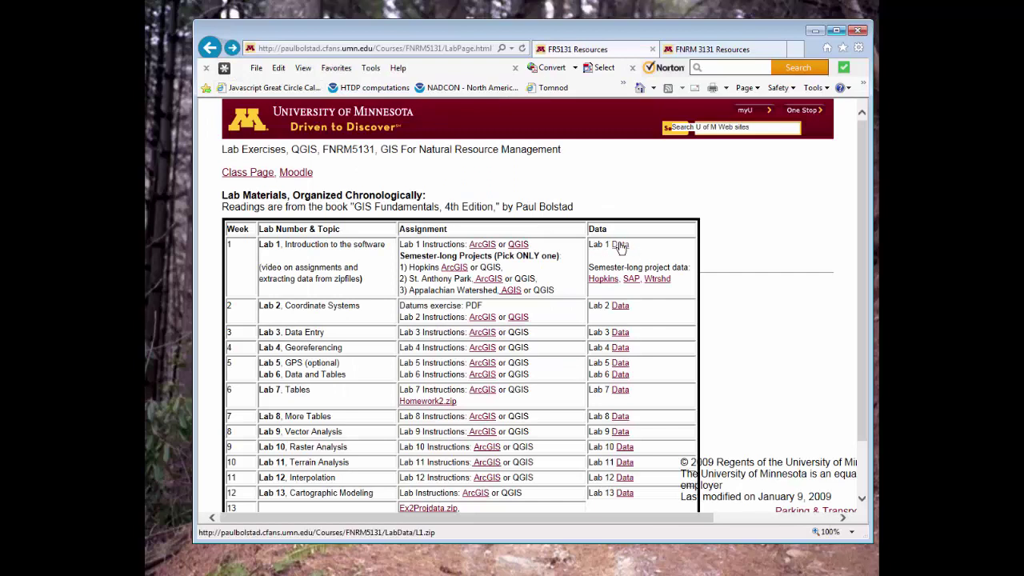
Step: Save the Lab 1 data as L1 in the Base folder on FreeAgent Drive (M:) and open that folder
click(621, 246)
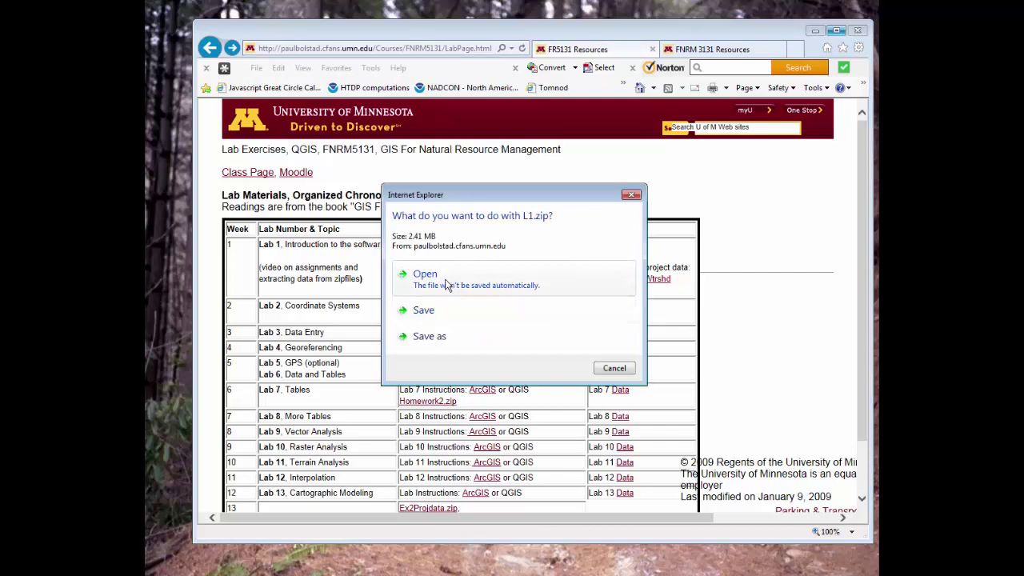
click(439, 338)
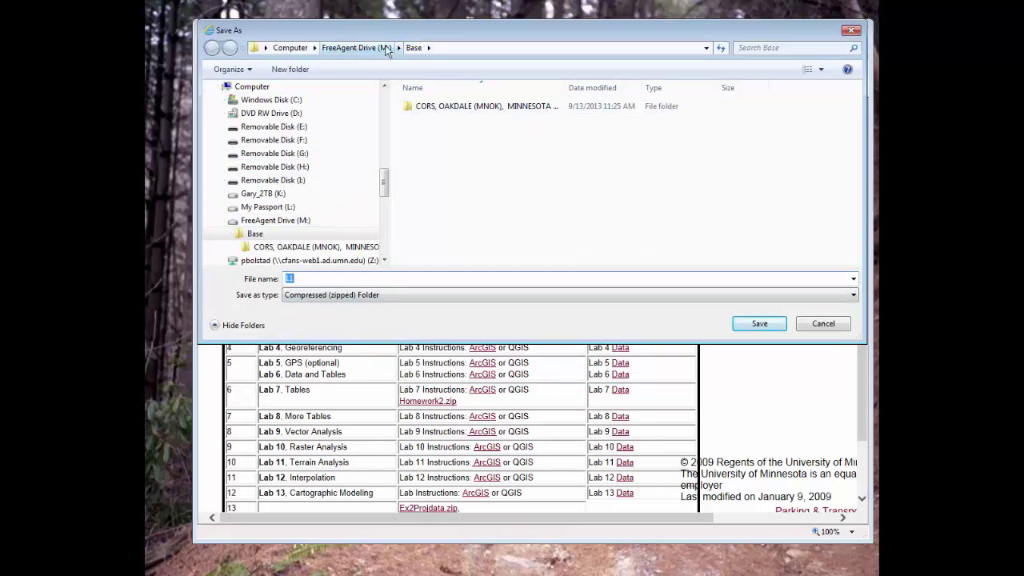
click(761, 326)
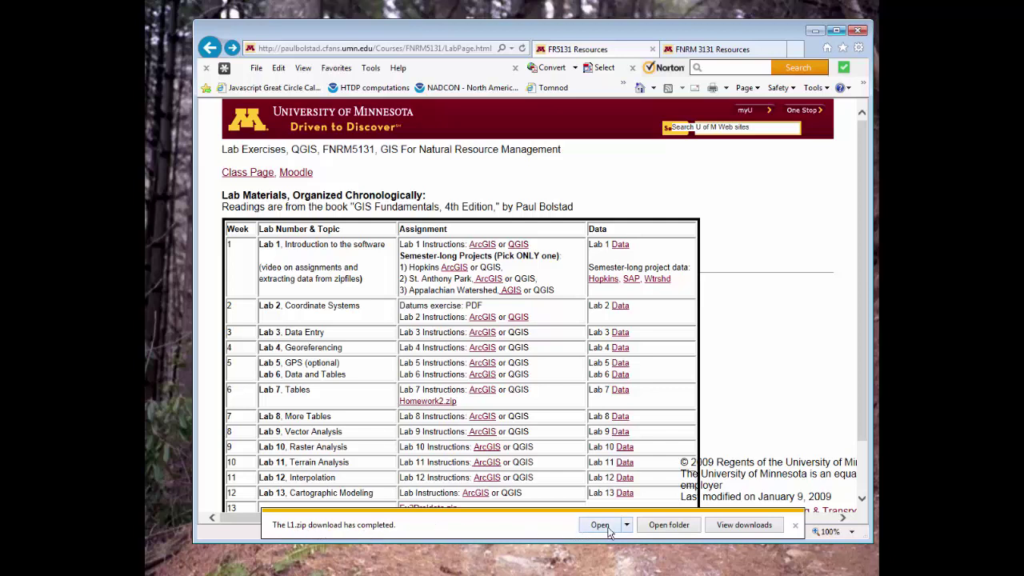
click(659, 527)
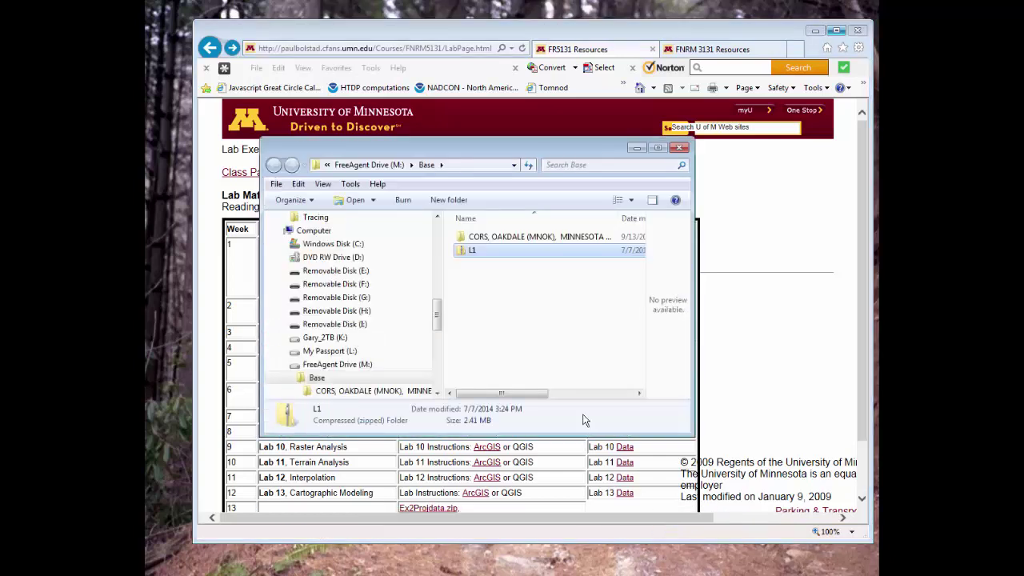
Step: Bring up the 7-Zip extraction options for the L1 archive in the Base folder
right_click(481, 252)
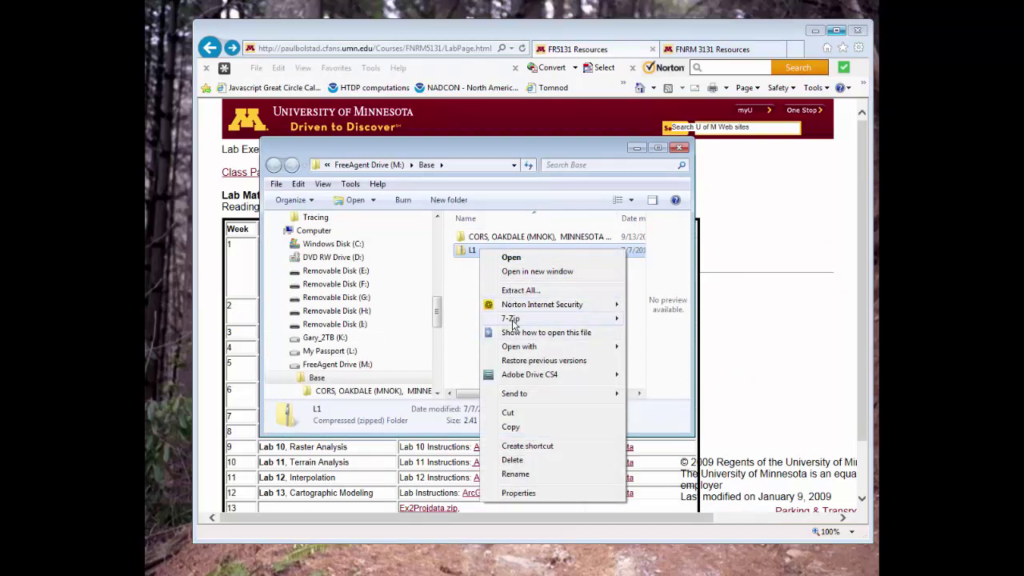
mouse_move(514, 320)
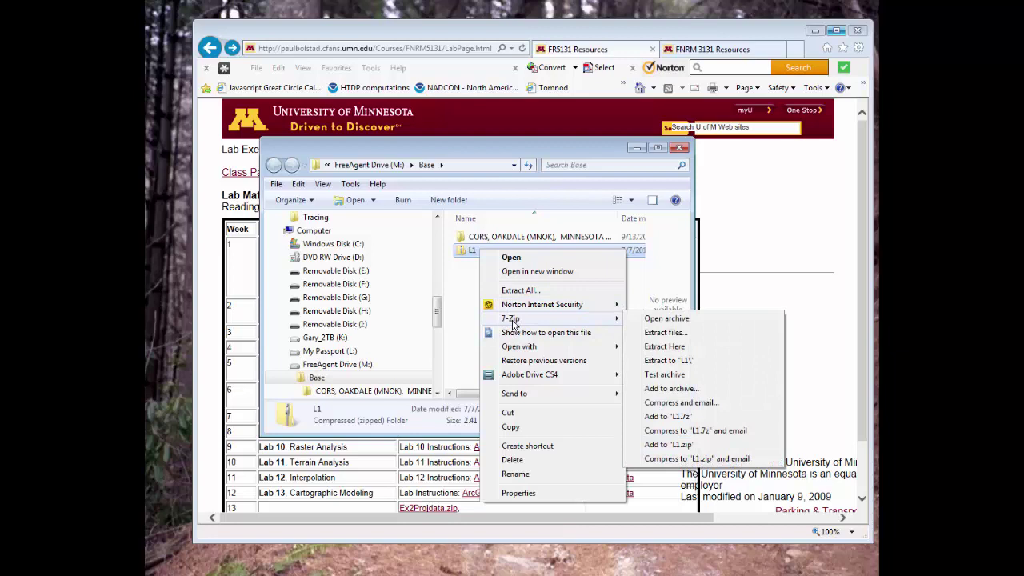